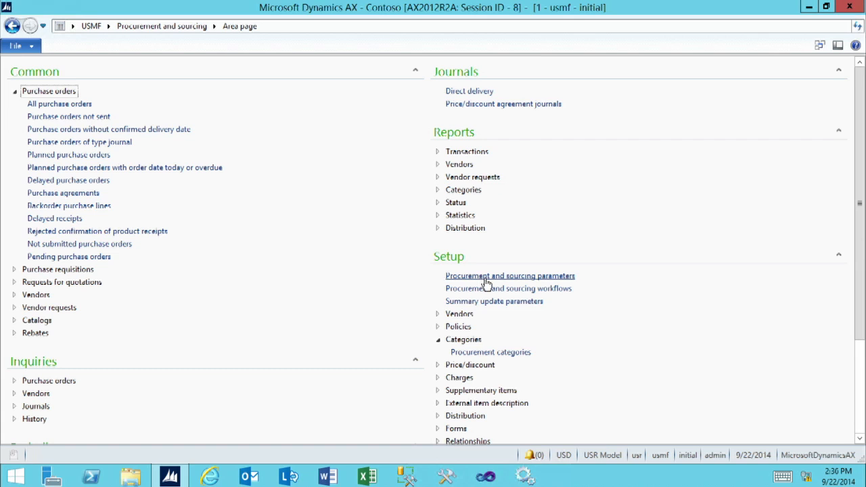
- Review the procurement and sourcing parameters for purchase orders, and open the vendor Acme Office Supplies for editing
{"action": "left_click", "coordinate": [485, 278]}
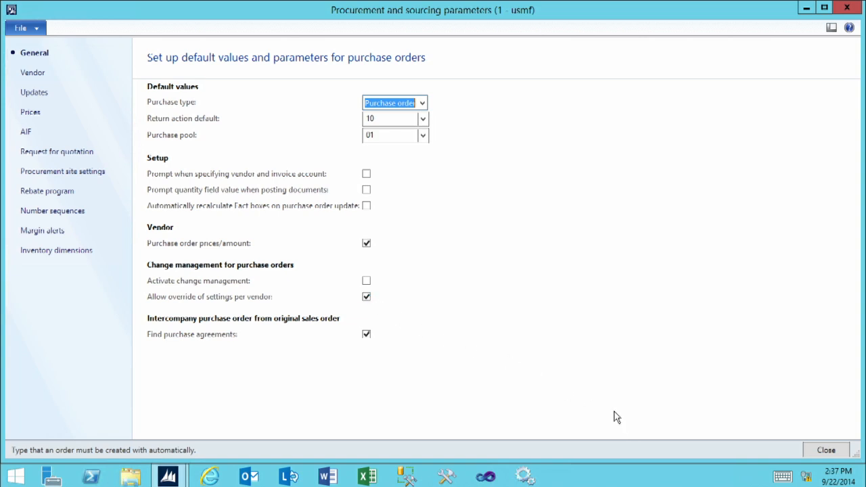
{"action": "left_click", "coordinate": [827, 451]}
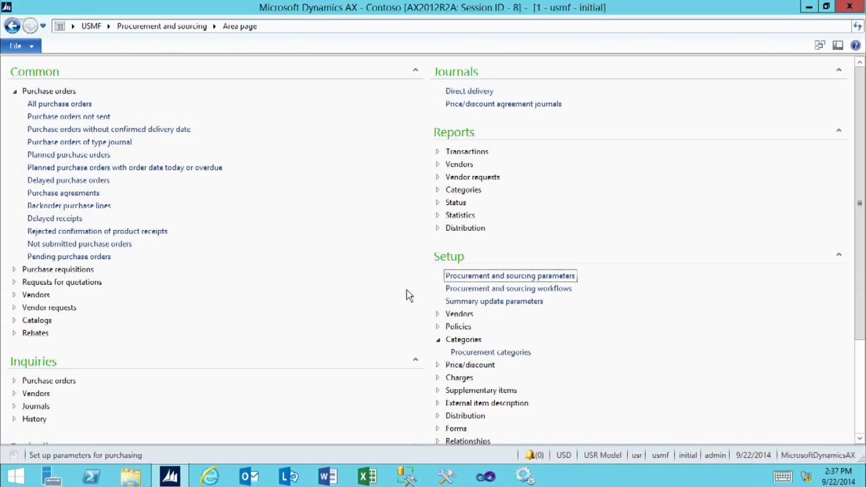
{"action": "left_click", "coordinate": [36, 296]}
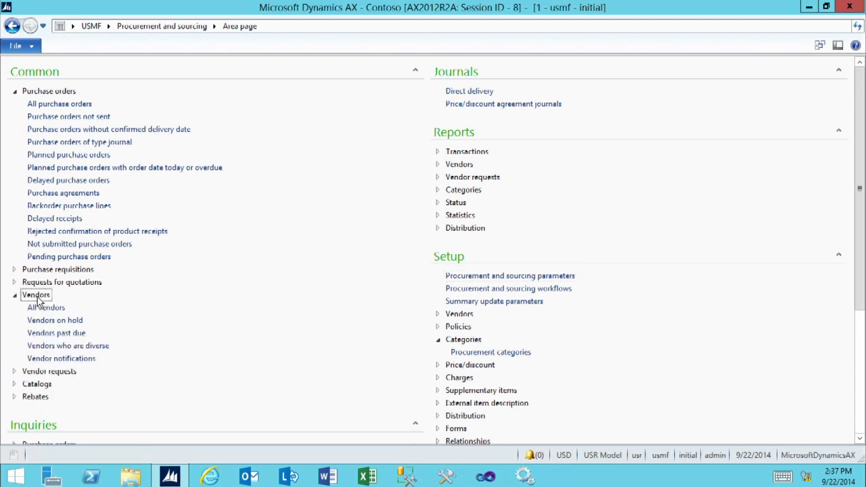
{"action": "left_click", "coordinate": [35, 309]}
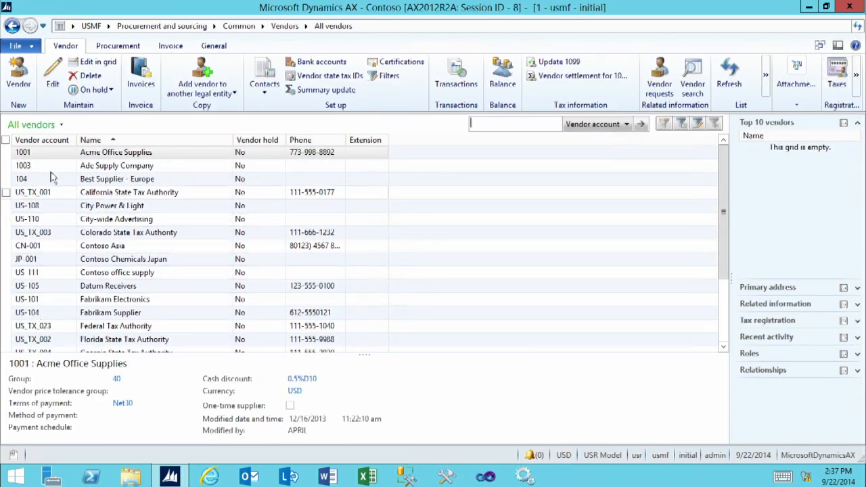
{"action": "left_click", "coordinate": [122, 157]}
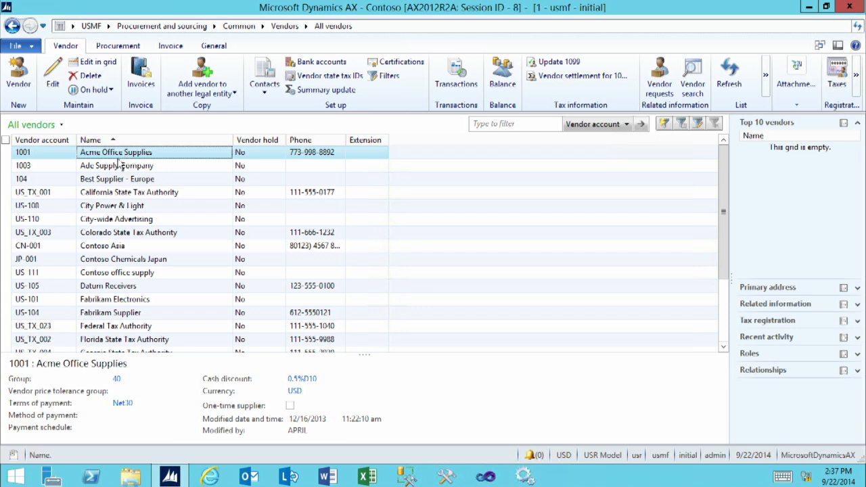
{"action": "left_click", "coordinate": [53, 72]}
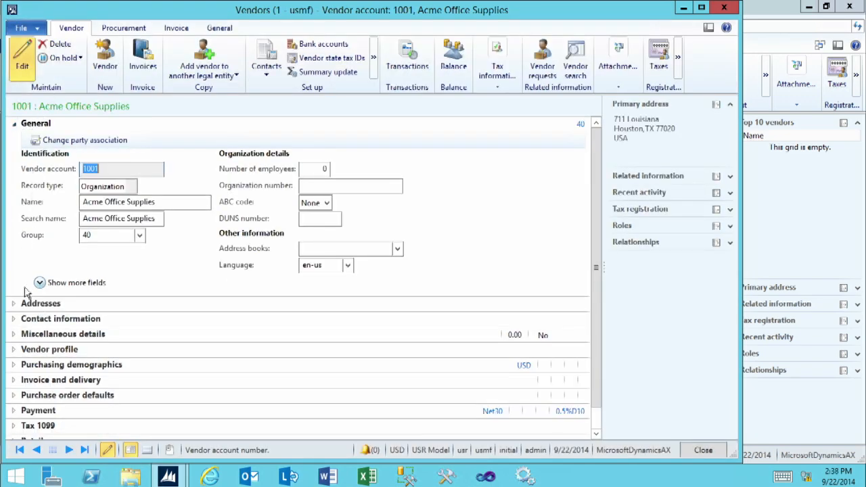
- Enable Override settings and Activate change management in the vendor's purchase order defaults, and close the vendor record
{"action": "left_click", "coordinate": [38, 400]}
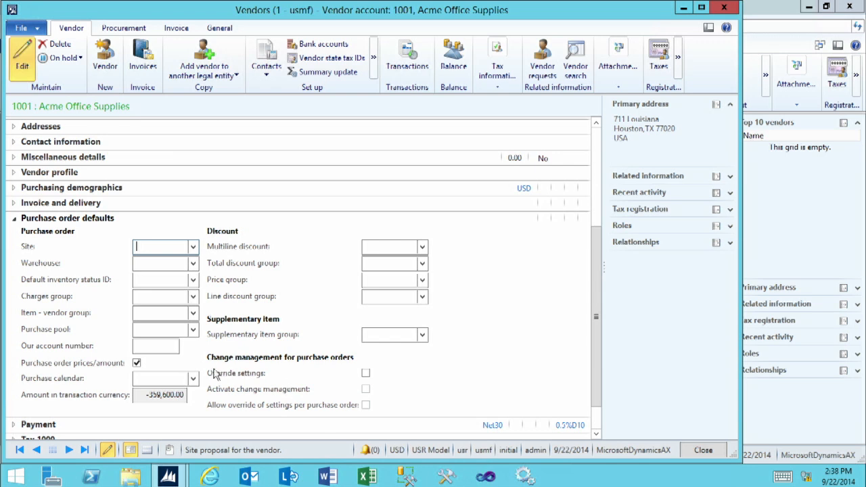
{"action": "left_click", "coordinate": [366, 375]}
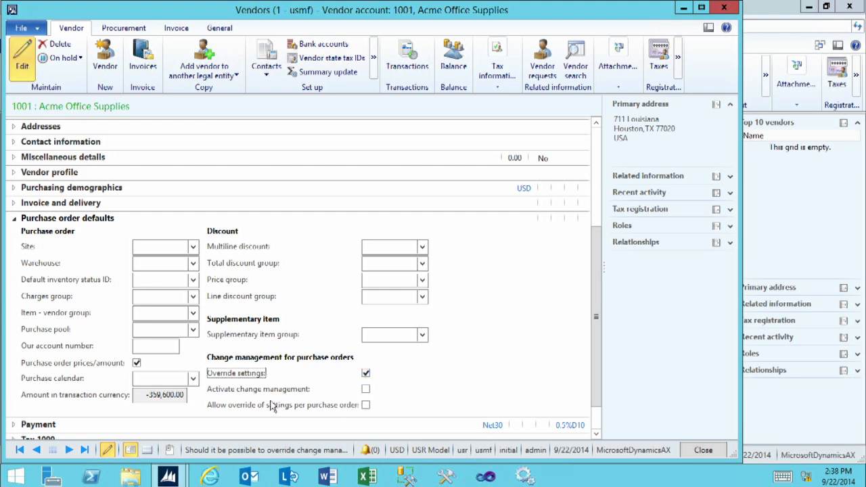
{"action": "left_click", "coordinate": [366, 392]}
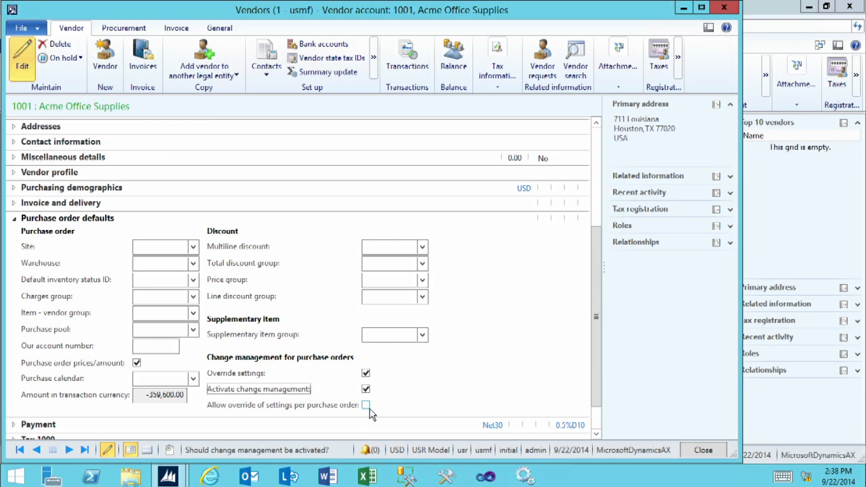
{"action": "left_click", "coordinate": [712, 452]}
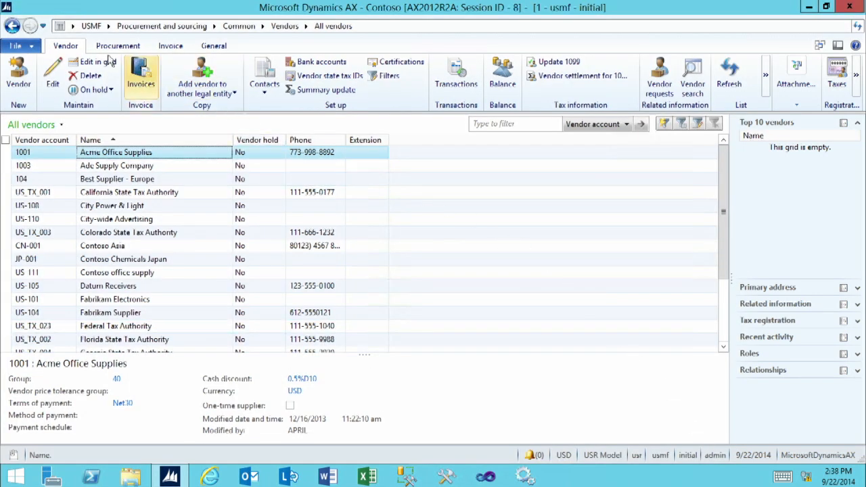
- Create a purchase order for the vendor Acme Office Supplies, checking its General and Administration details before accepting
{"action": "left_click", "coordinate": [130, 27]}
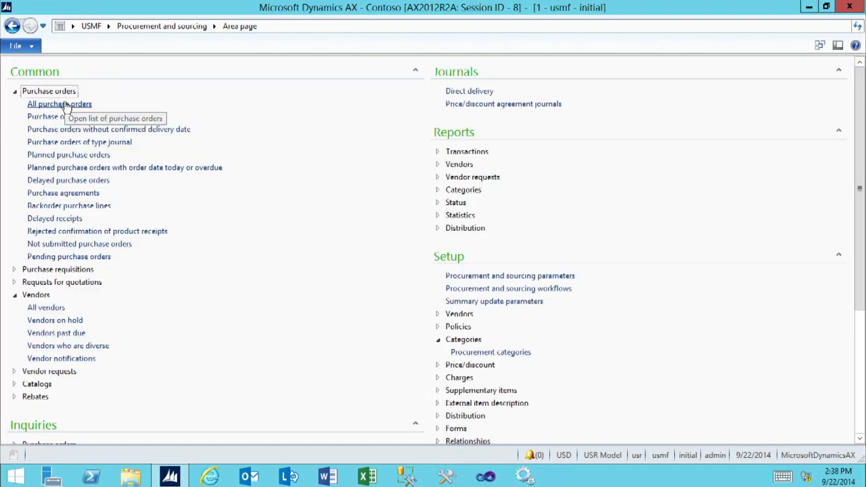
{"action": "left_click", "coordinate": [65, 105]}
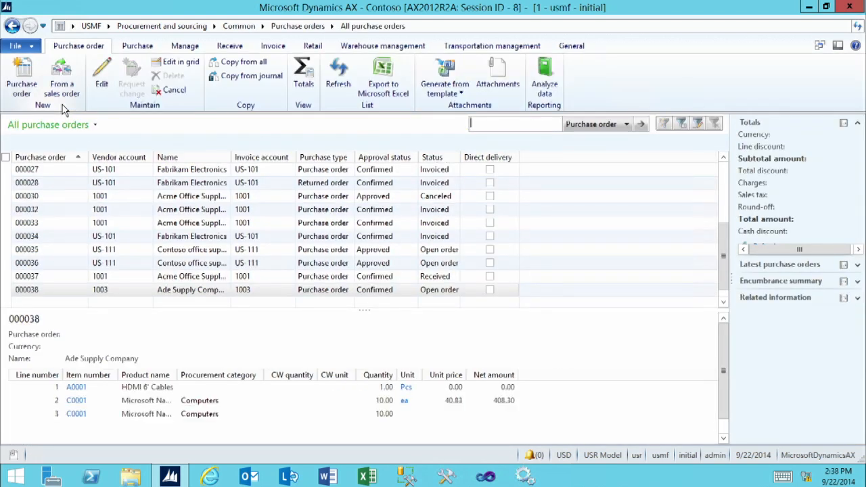
{"action": "left_click", "coordinate": [24, 73]}
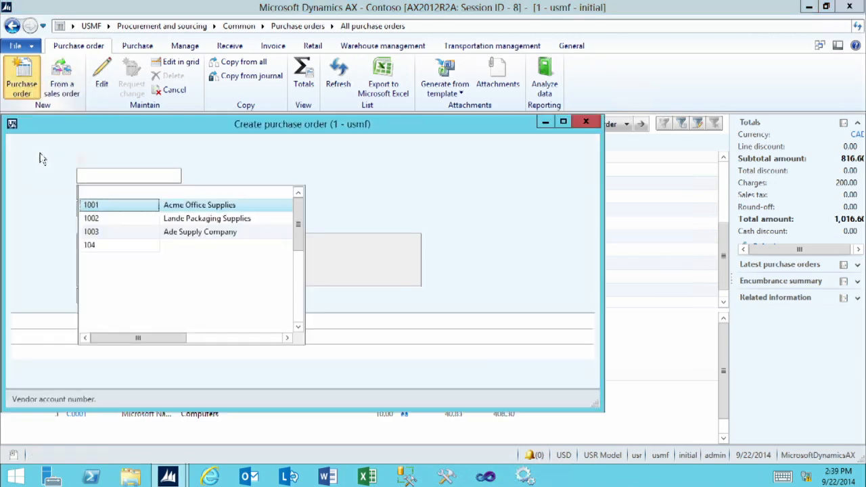
{"action": "left_click", "coordinate": [103, 207]}
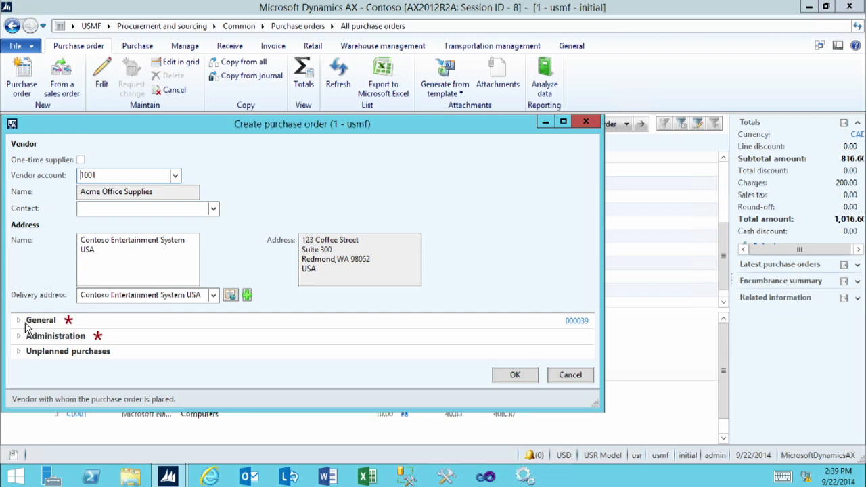
{"action": "left_click", "coordinate": [20, 325]}
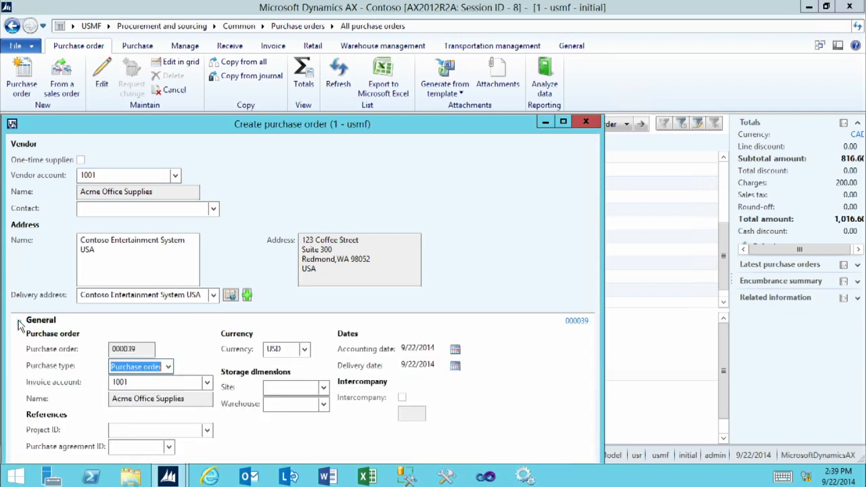
{"action": "left_click_drag", "start_coordinate": [237, 127], "coordinate": [254, 23]}
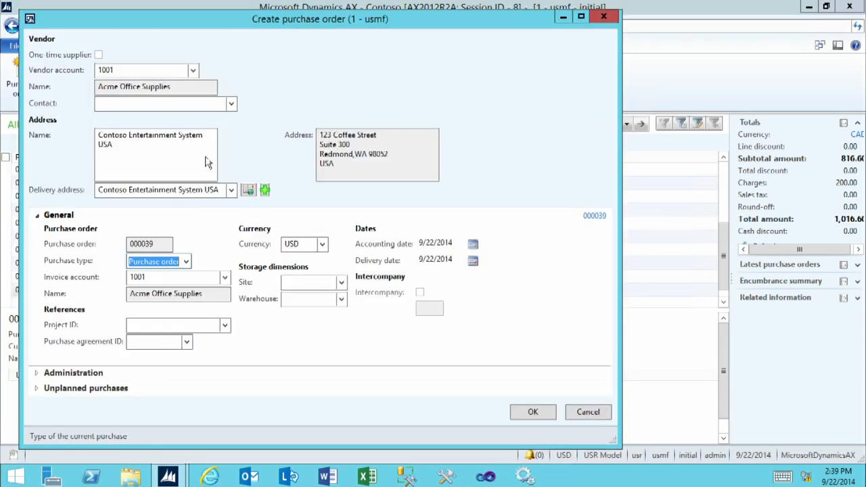
{"action": "left_click", "coordinate": [73, 373]}
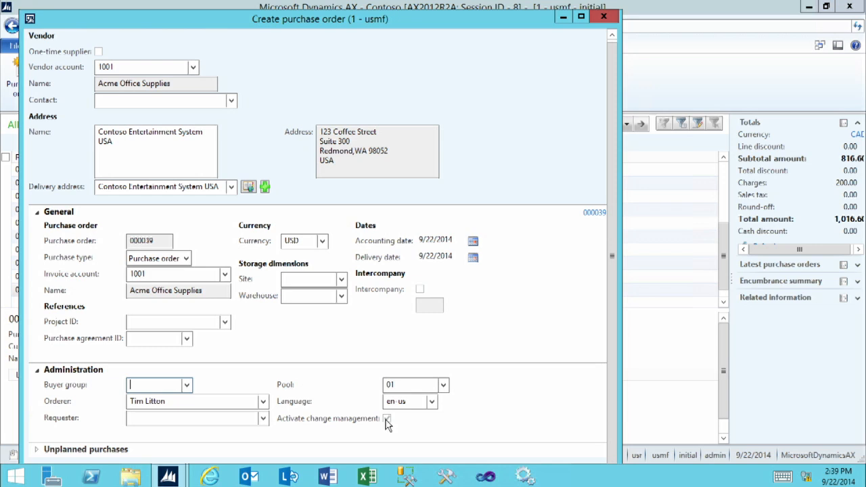
{"action": "left_click", "coordinate": [37, 212]}
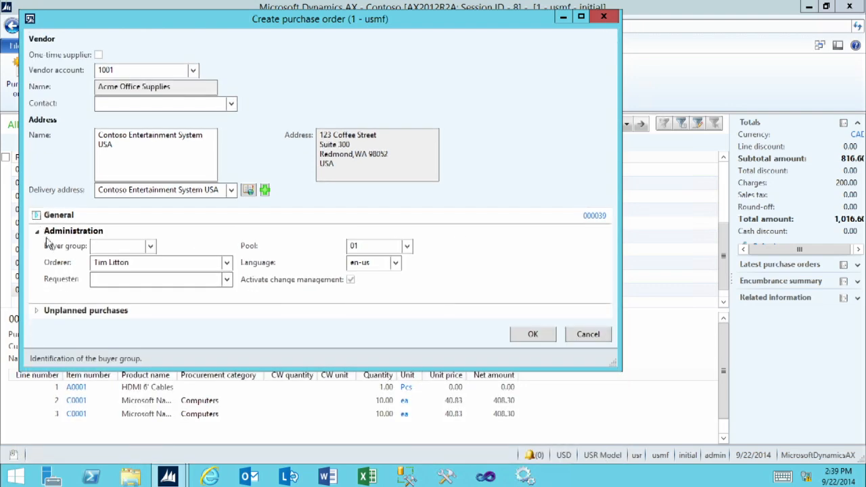
{"action": "left_click", "coordinate": [530, 338]}
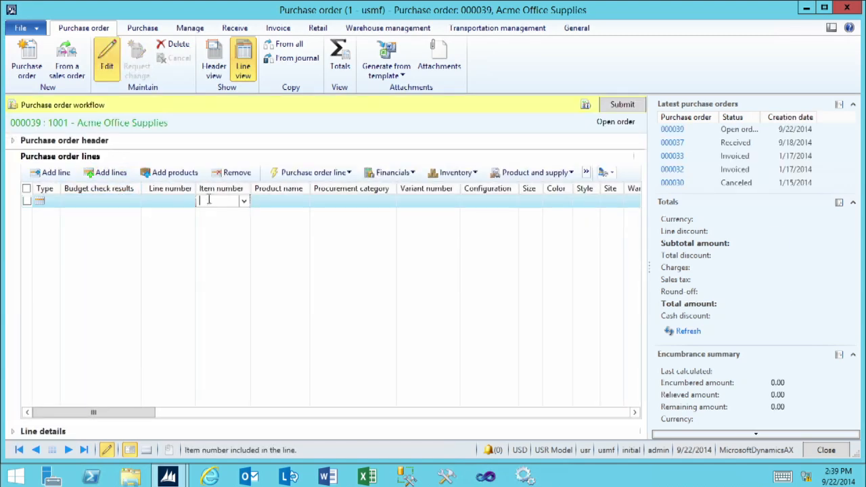
- Enter item C0001 on the purchase order line with a quantity of 10
{"action": "left_click", "coordinate": [243, 202]}
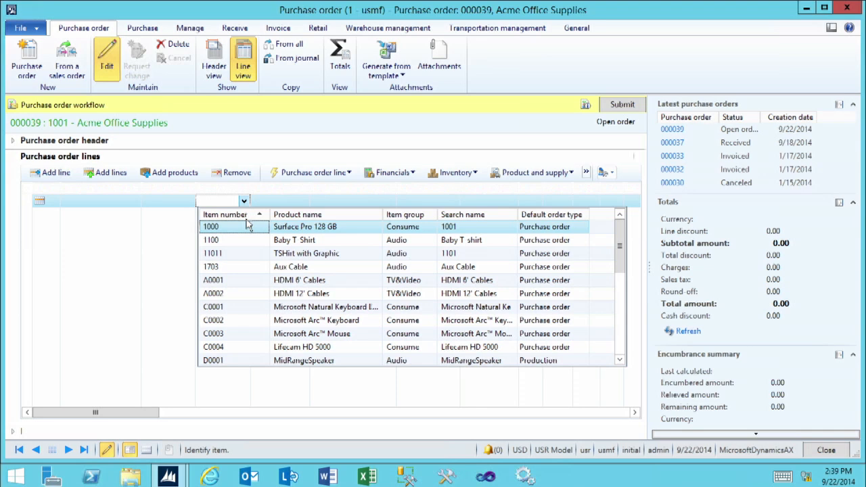
{"action": "left_click", "coordinate": [210, 310]}
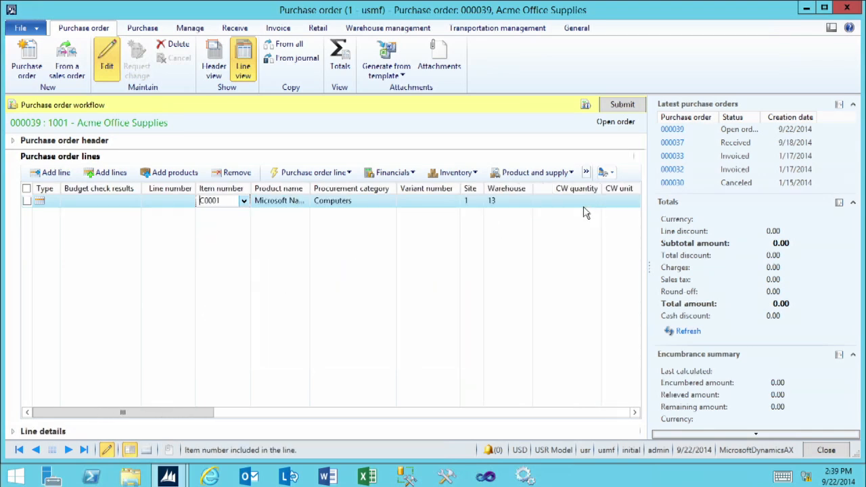
{"action": "left_click", "coordinate": [635, 413]}
{"action": "left_click", "coordinate": [635, 412]}
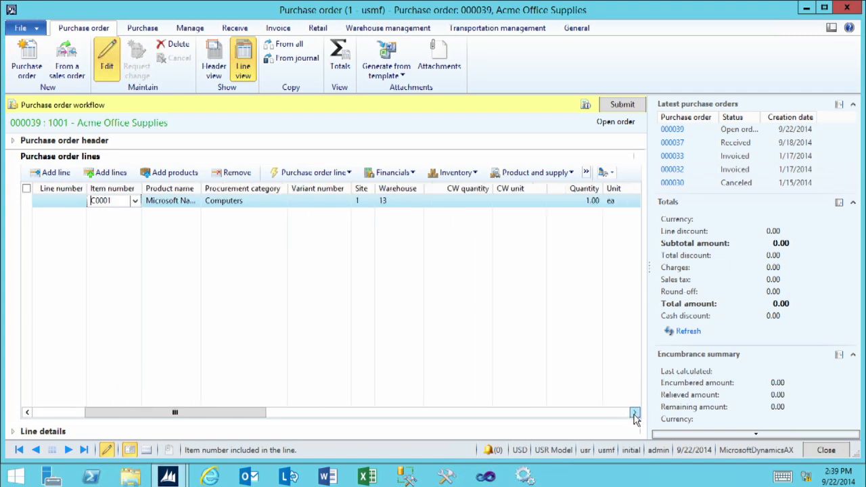
{"action": "left_click", "coordinate": [635, 412]}
{"action": "left_click", "coordinate": [635, 413]}
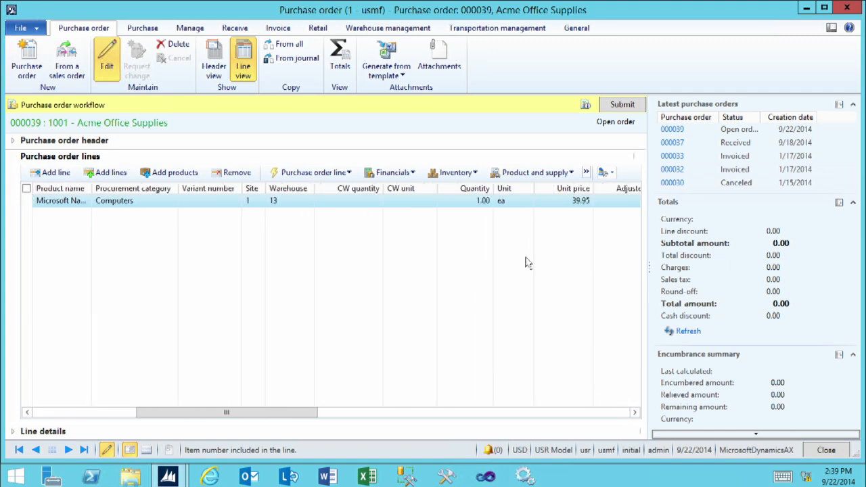
{"action": "left_click", "coordinate": [467, 200]}
{"action": "left_click_drag", "start_coordinate": [467, 200], "coordinate": [514, 202]}
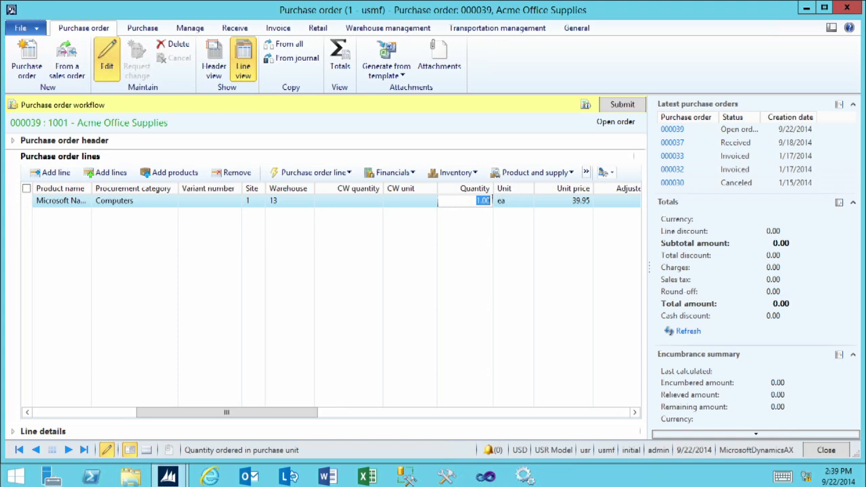
{"action": "type", "text": "10"}
{"action": "left_click", "coordinate": [514, 202]}
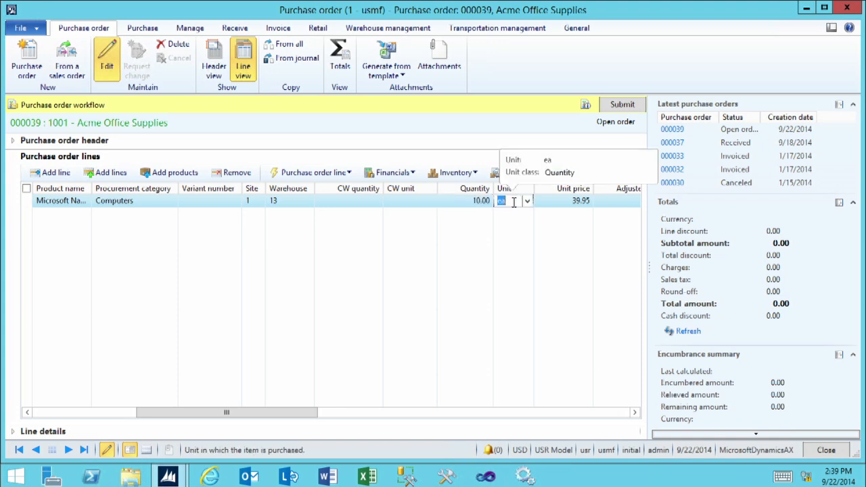
{"action": "left_click", "coordinate": [515, 201]}
- Read the purchase order workflow instructions and submit the order for approval with the comment "PLease approve ASAP"
{"action": "left_click", "coordinate": [142, 31]}
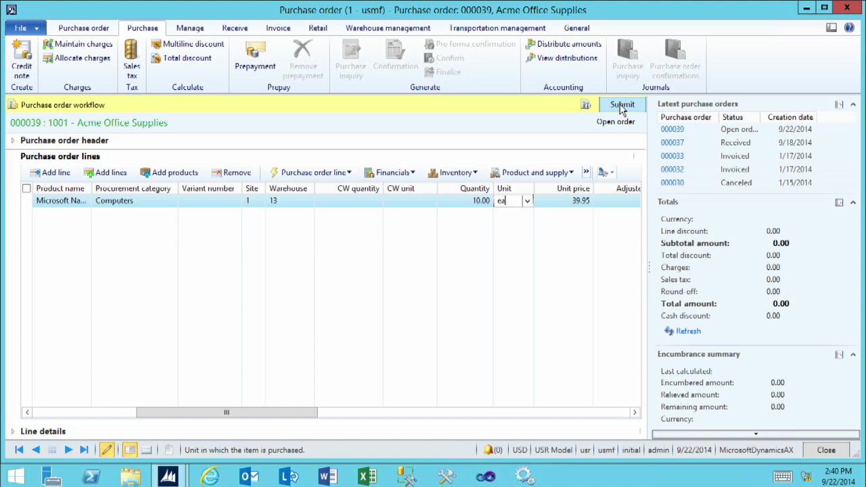
{"action": "left_click", "coordinate": [587, 107]}
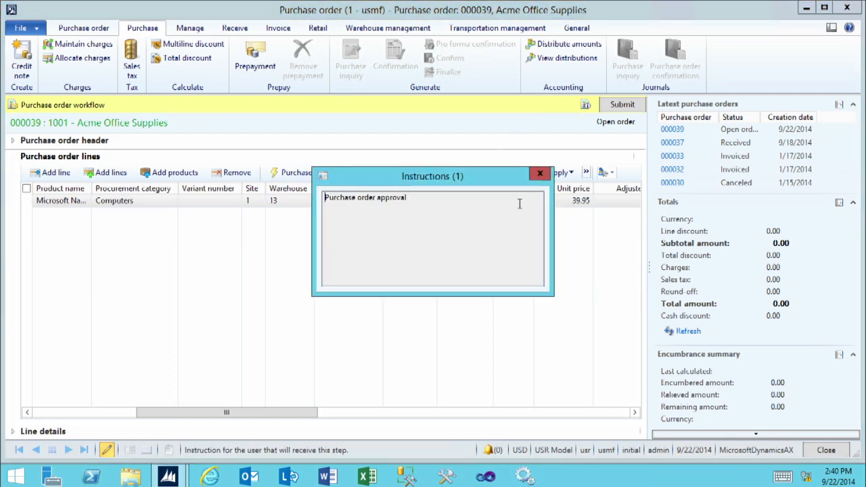
{"action": "left_click", "coordinate": [541, 175]}
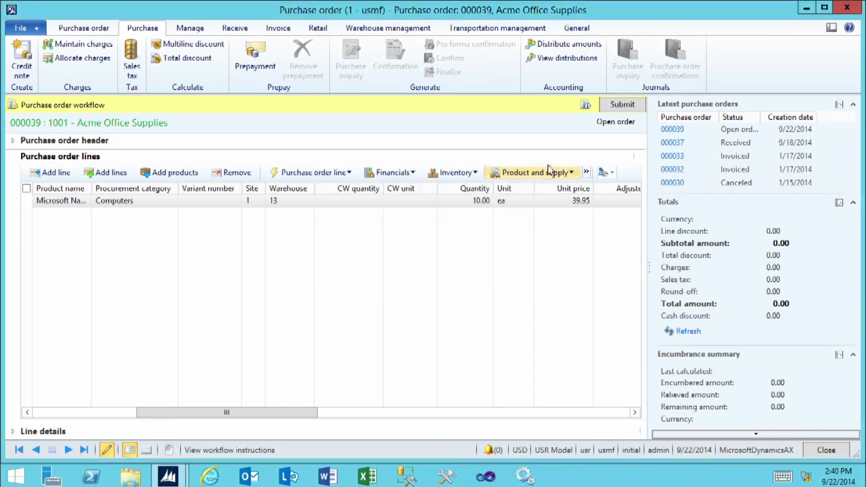
{"action": "left_click", "coordinate": [623, 109]}
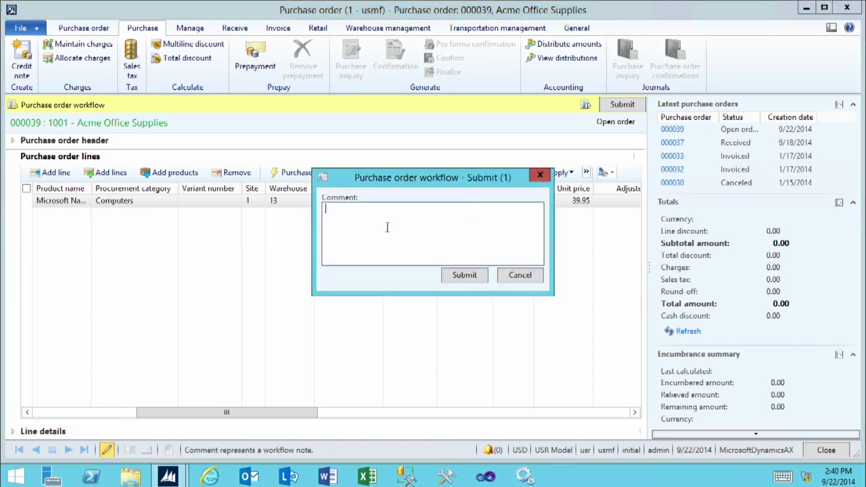
{"action": "type", "text": "PLease approve ASAP"}
{"action": "left_click", "coordinate": [463, 282]}
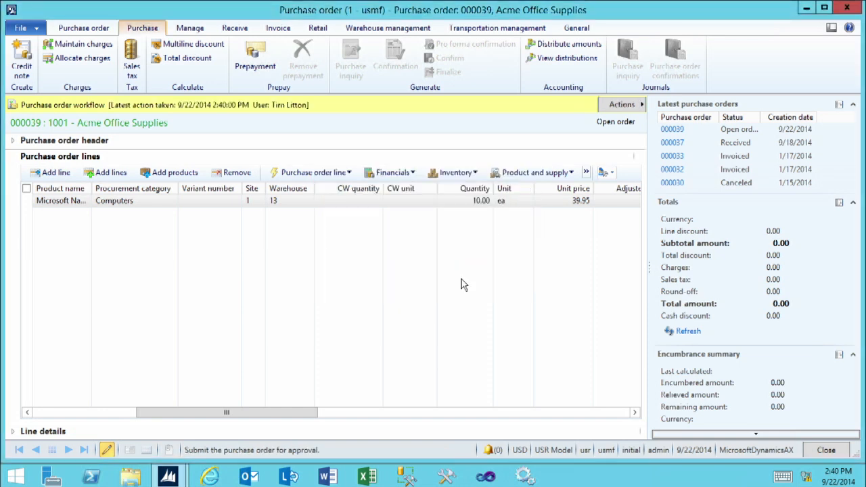
- Return to the refreshed list of all purchase orders and check the new order's approval status and available workflow actions
{"action": "left_click", "coordinate": [451, 201]}
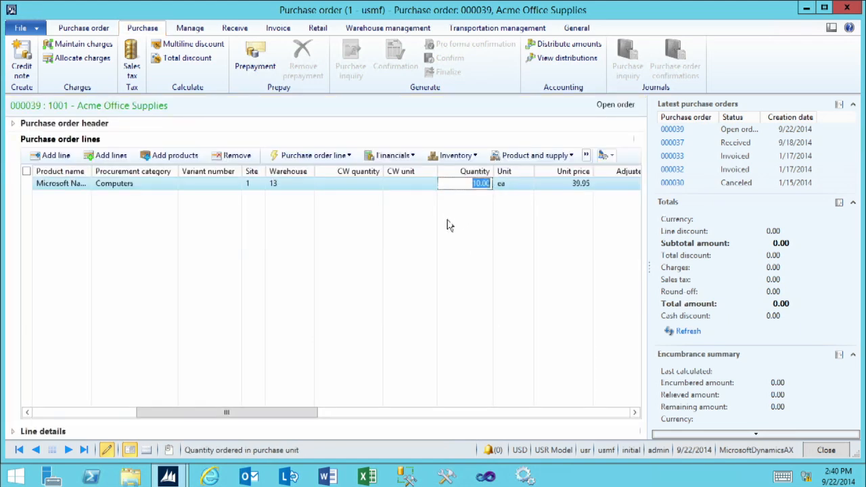
{"action": "left_click", "coordinate": [826, 451]}
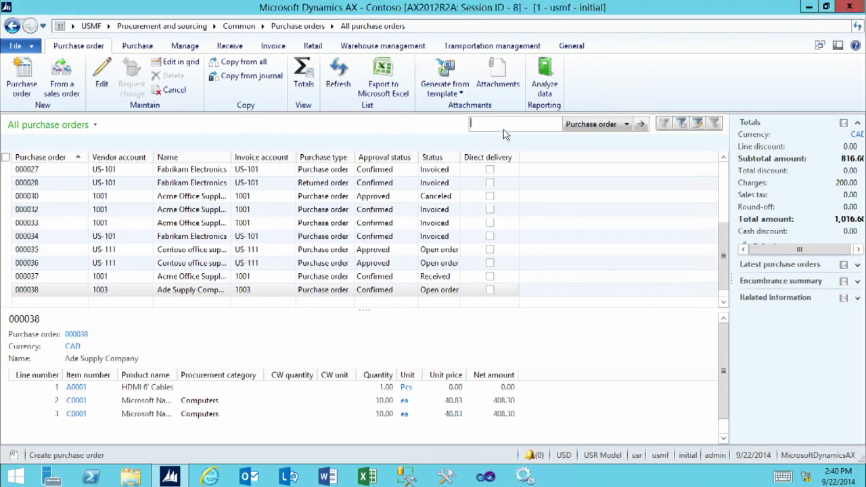
{"action": "left_click", "coordinate": [341, 78]}
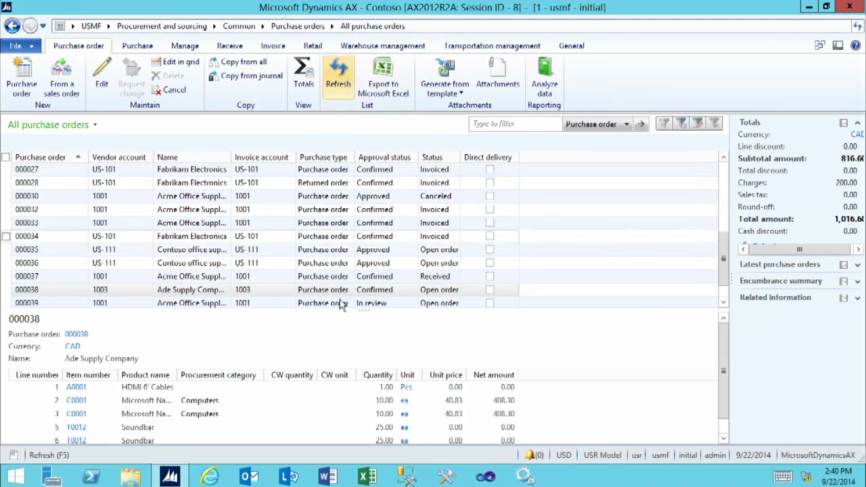
{"action": "left_click", "coordinate": [222, 308]}
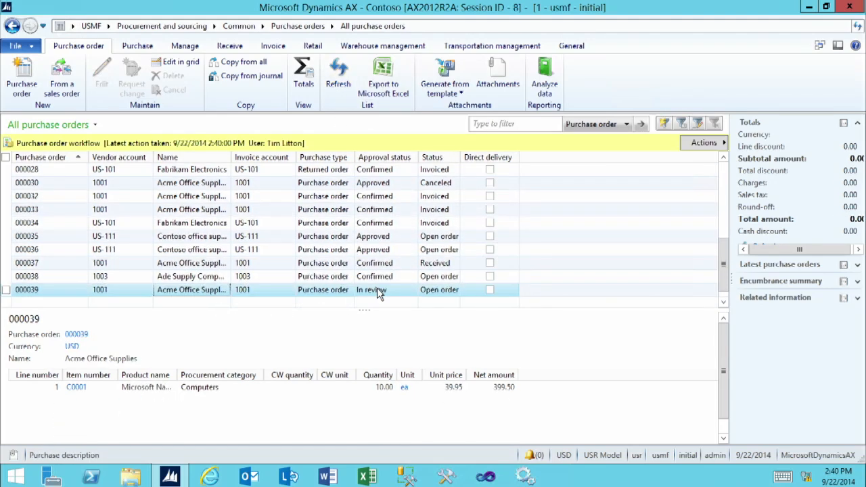
{"action": "left_click", "coordinate": [698, 148]}
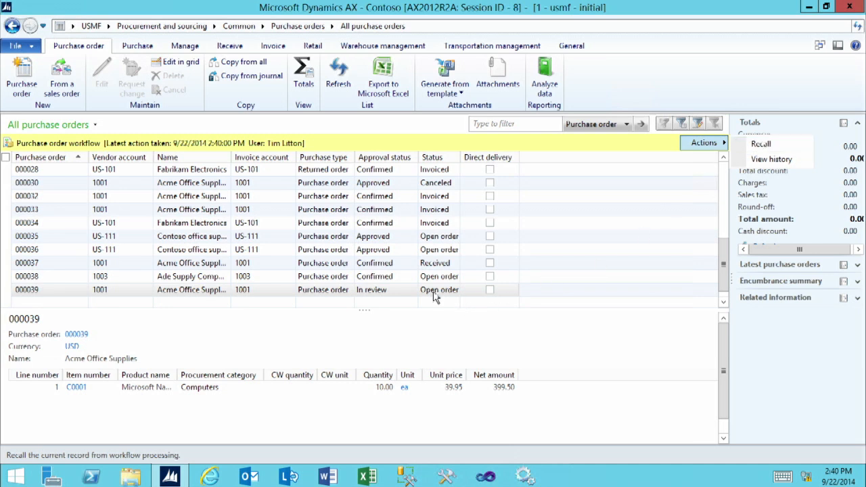
{"action": "left_click", "coordinate": [391, 293]}
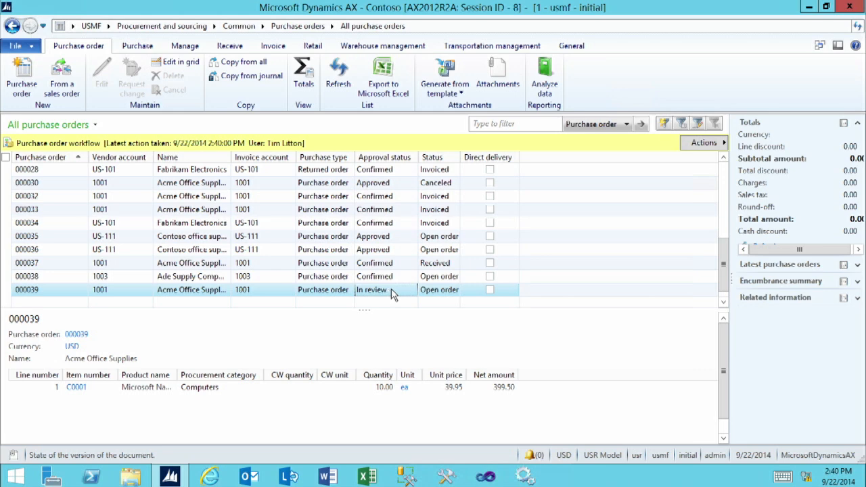
- Open the list of pending purchase orders from the Procurement and sourcing area
{"action": "left_click", "coordinate": [141, 27]}
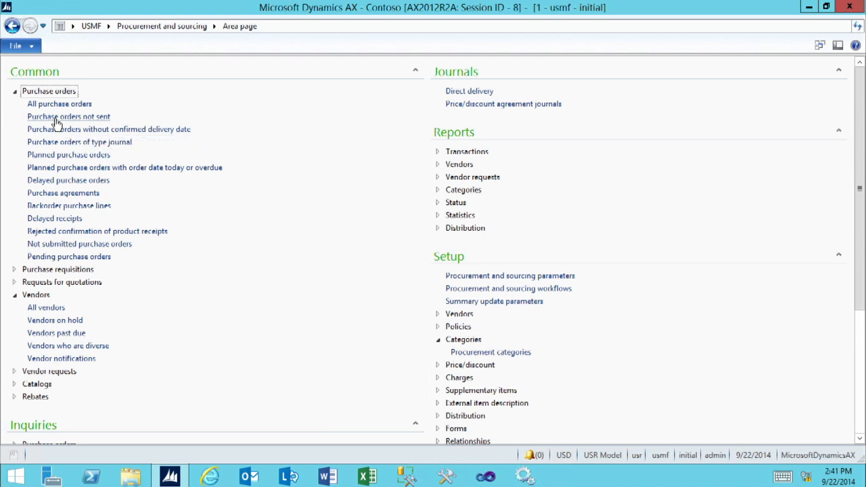
{"action": "left_click", "coordinate": [48, 258]}
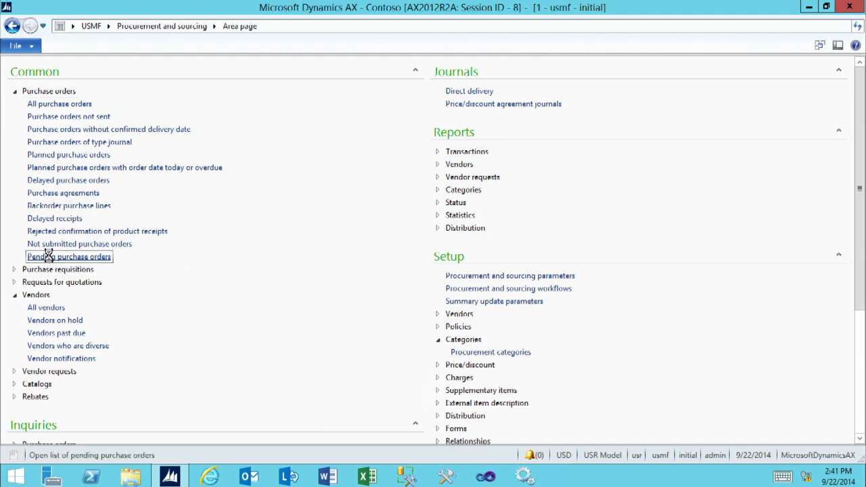